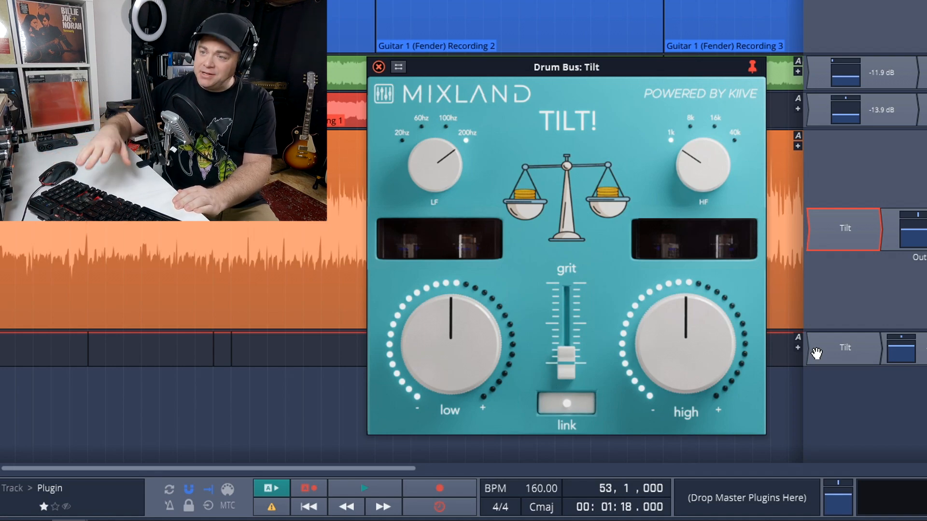
# - Play the mix and compare the drum bus with its Tilt effect off and on
pyautogui.press('space')
pyautogui.click(820, 355)
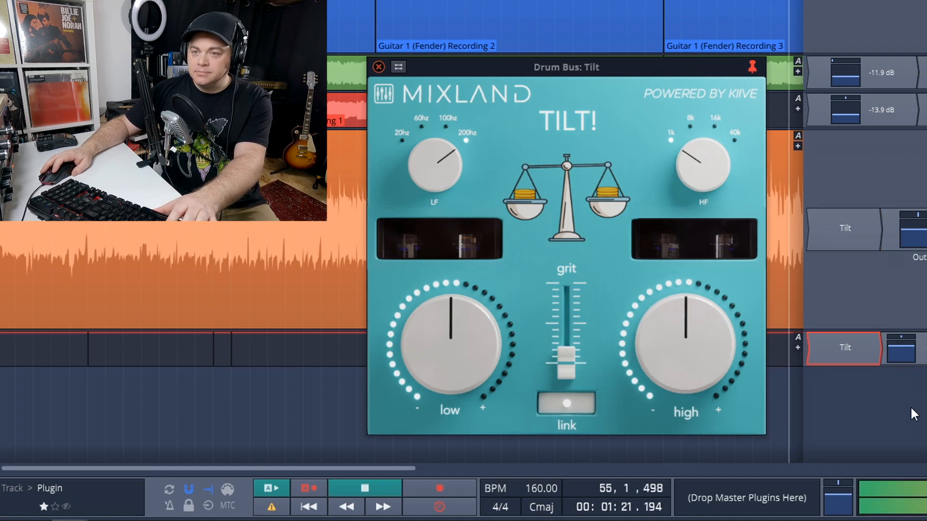
pyautogui.press('e')
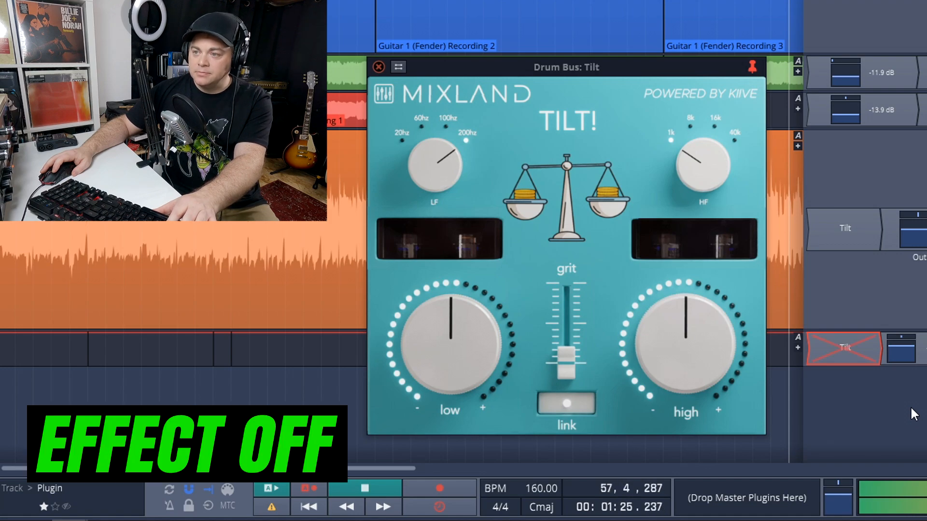
pyautogui.press('e')
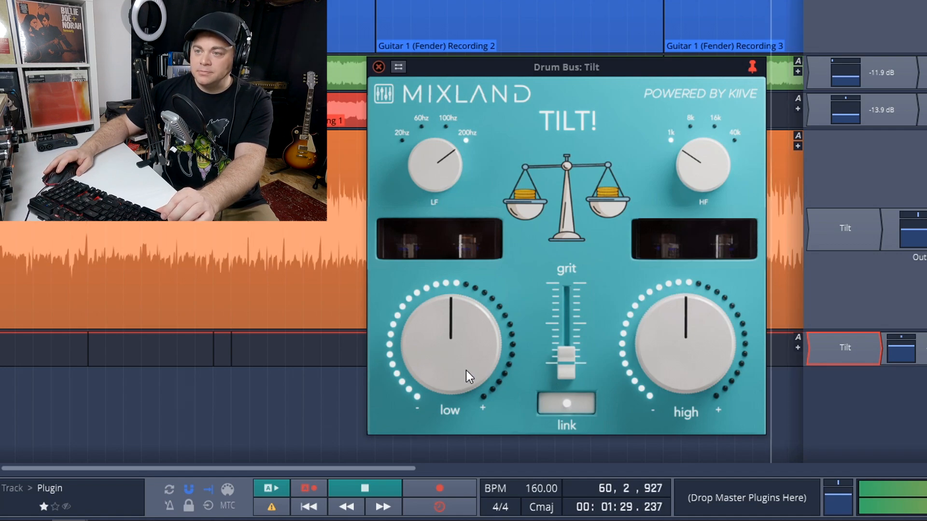
# - Tilt the drum bus strongly toward the linked low band, with LF at 60hz and HF at 8k
pyautogui.moveTo(436, 375); pyautogui.dragTo(434, 357)
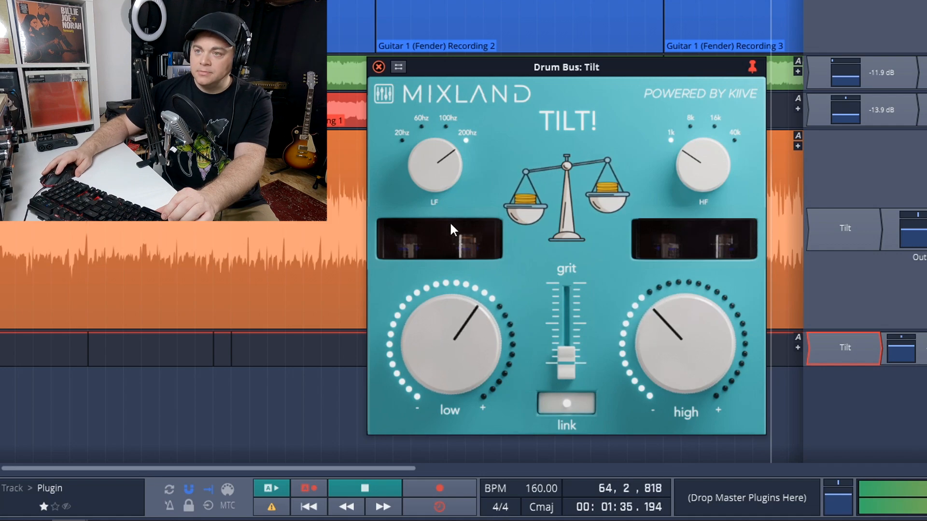
pyautogui.moveTo(444, 162); pyautogui.dragTo(438, 211)
pyautogui.moveTo(696, 165); pyautogui.dragTo(694, 148)
pyautogui.moveTo(489, 328); pyautogui.dragTo(486, 312)
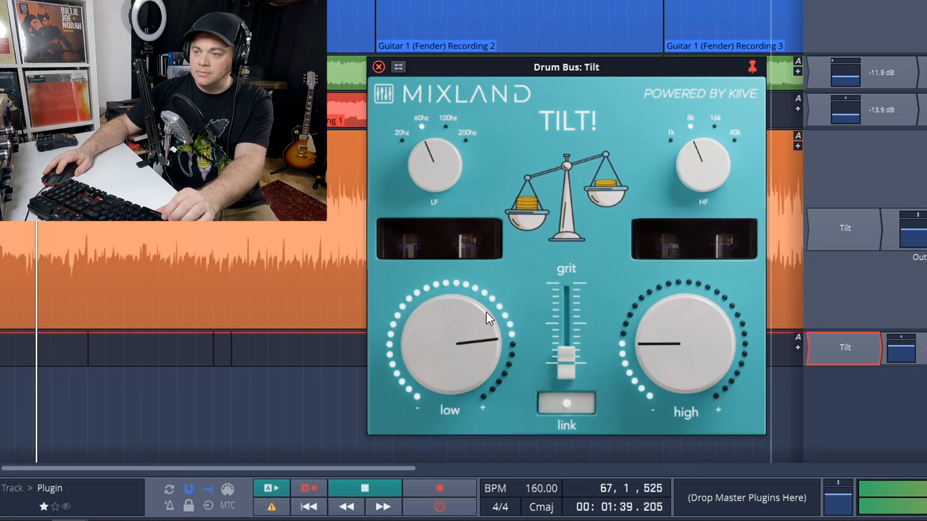
# - Unlink the bands, boost both low and high above center, and compare the drum bus with the effect off and on
pyautogui.click(548, 400)
pyautogui.moveTo(707, 352); pyautogui.dragTo(692, 300)
pyautogui.moveTo(466, 342); pyautogui.dragTo(466, 360)
pyautogui.moveTo(660, 335); pyautogui.dragTo(661, 328)
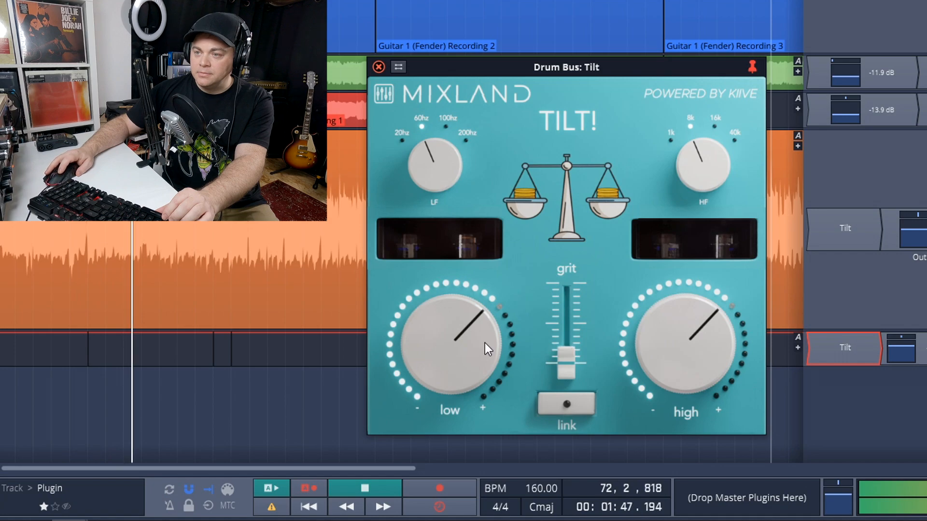
pyautogui.moveTo(485, 343); pyautogui.dragTo(518, 351)
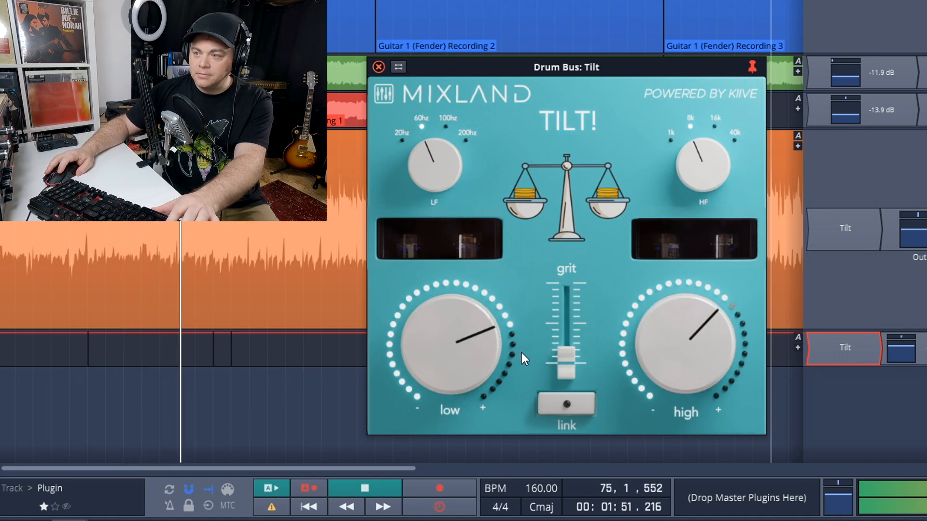
pyautogui.press('e')
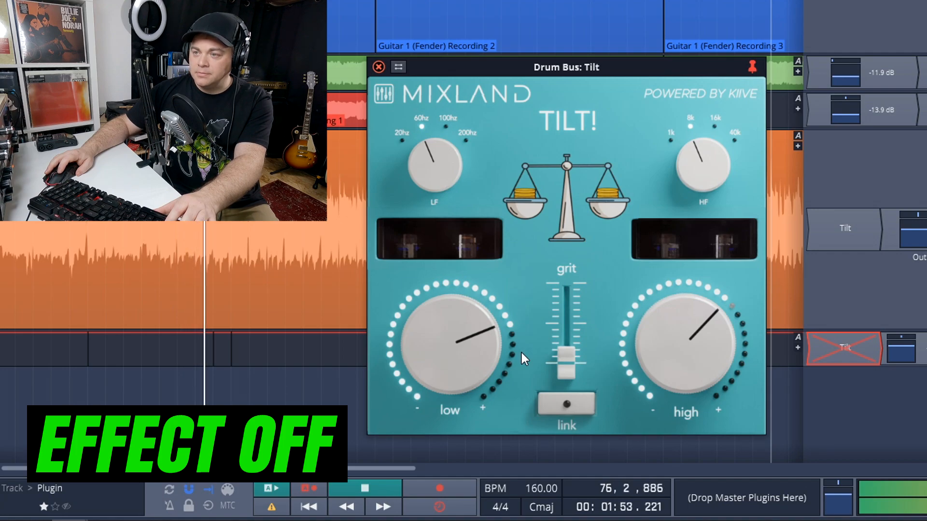
pyautogui.press('e')
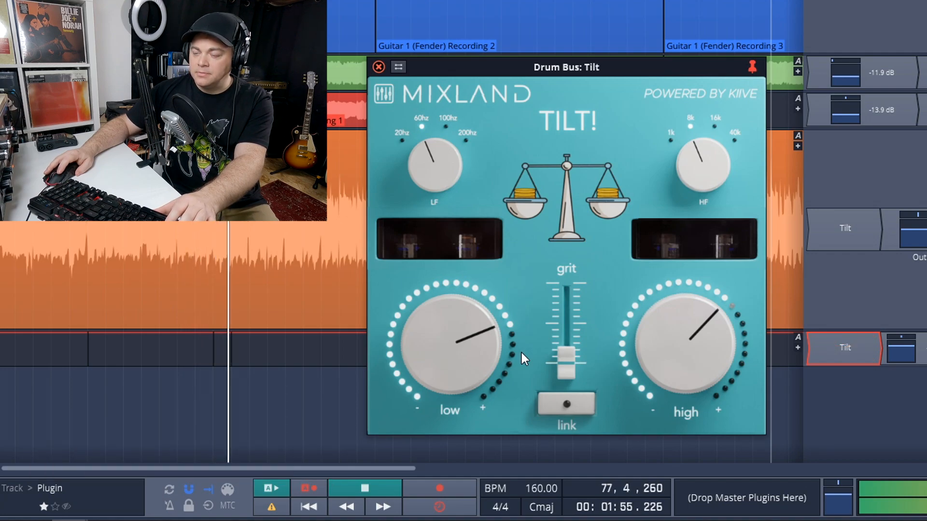
# - Raise the drum bus grit slightly above its midpoint, fine-tune the low boost, and stop playback
pyautogui.moveTo(474, 367); pyautogui.dragTo(477, 359)
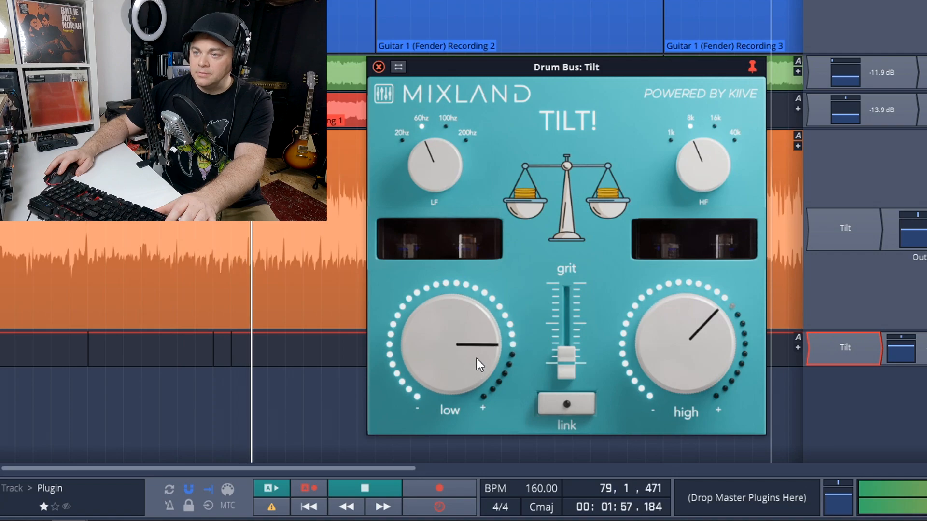
pyautogui.moveTo(575, 340); pyautogui.dragTo(557, 301)
pyautogui.moveTo(469, 349); pyautogui.dragTo(457, 374)
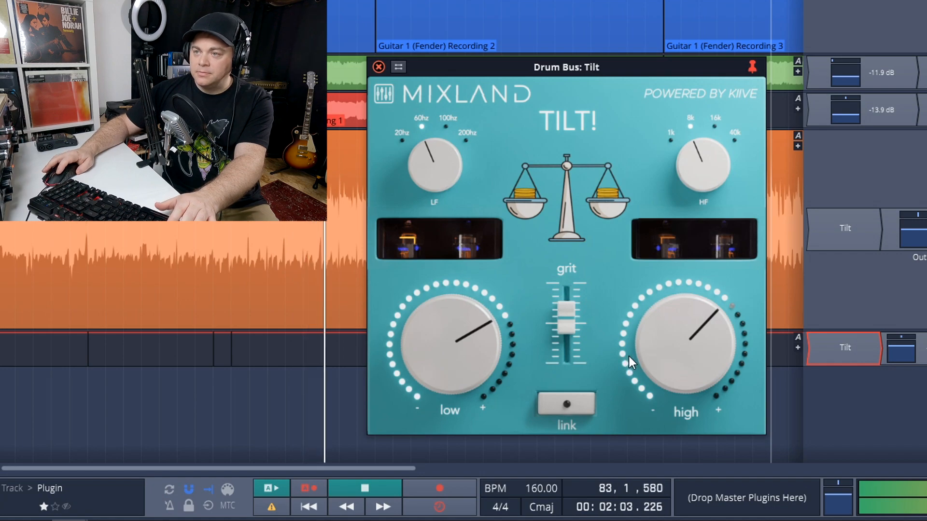
pyautogui.press('space')
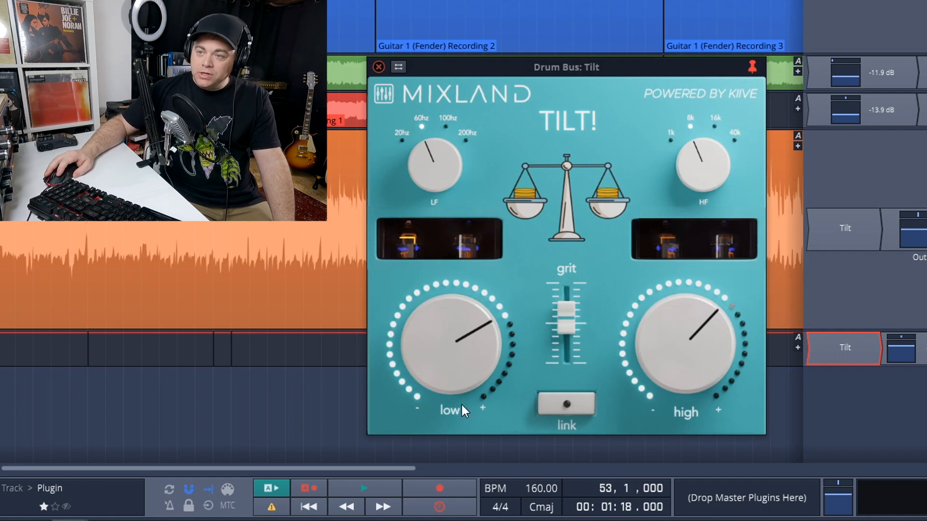
pyautogui.click(262, 291)
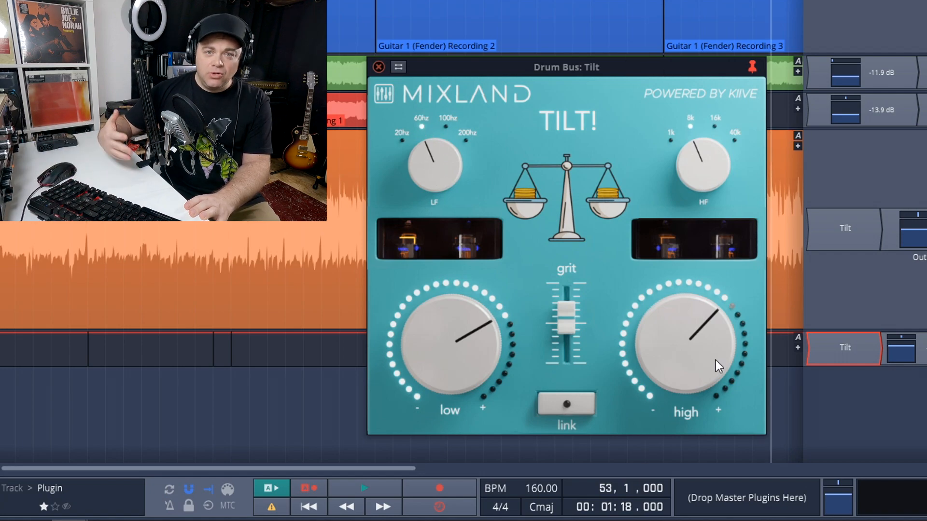
pyautogui.click(125, 362)
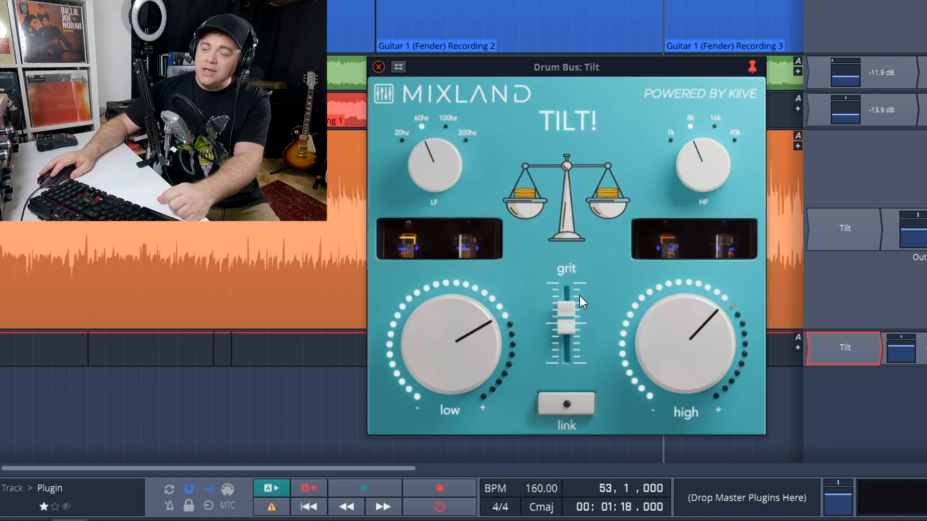
# - Link the drum bus low and high bands to tilt the balance both ways, and unlink them again
pyautogui.click(574, 409)
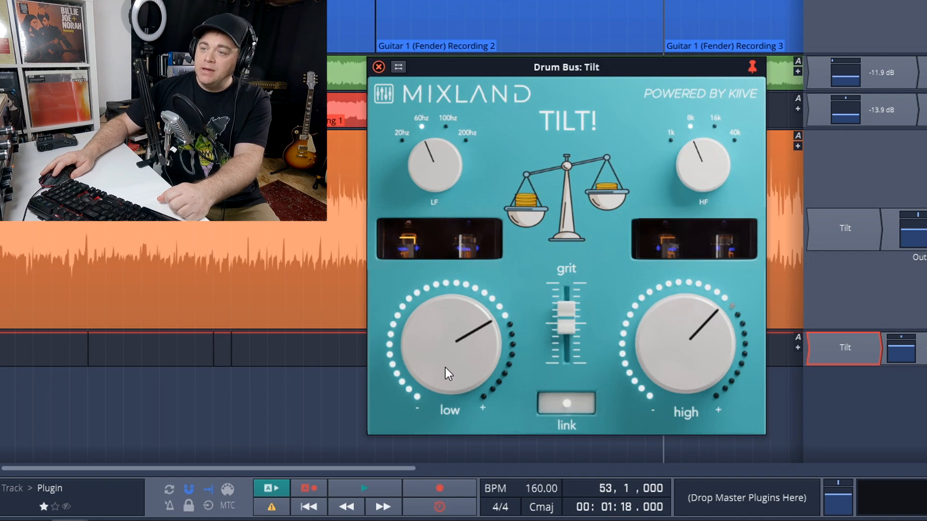
pyautogui.moveTo(466, 328)
pyautogui.mouseDown()
pyautogui.moveTo(466, 345)
pyautogui.moveTo(470, 336)
pyautogui.mouseUp()
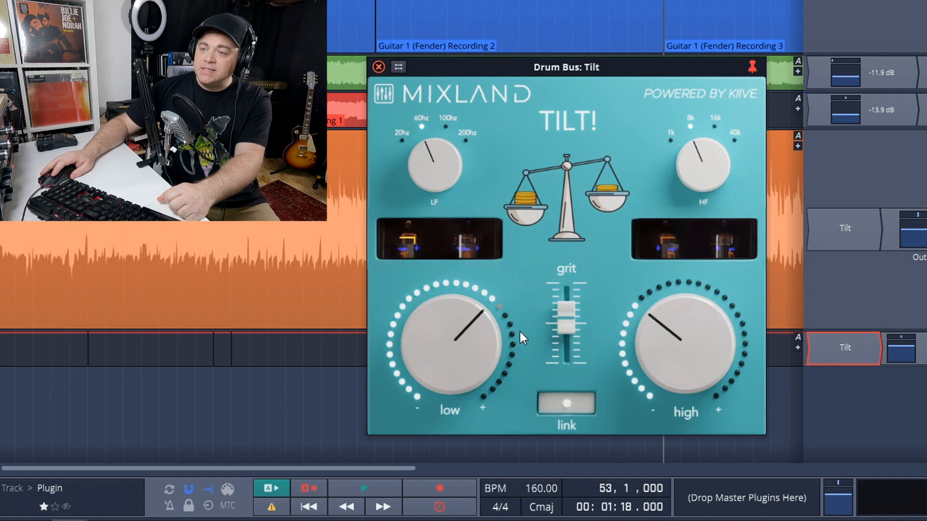
pyautogui.moveTo(456, 381); pyautogui.dragTo(455, 354)
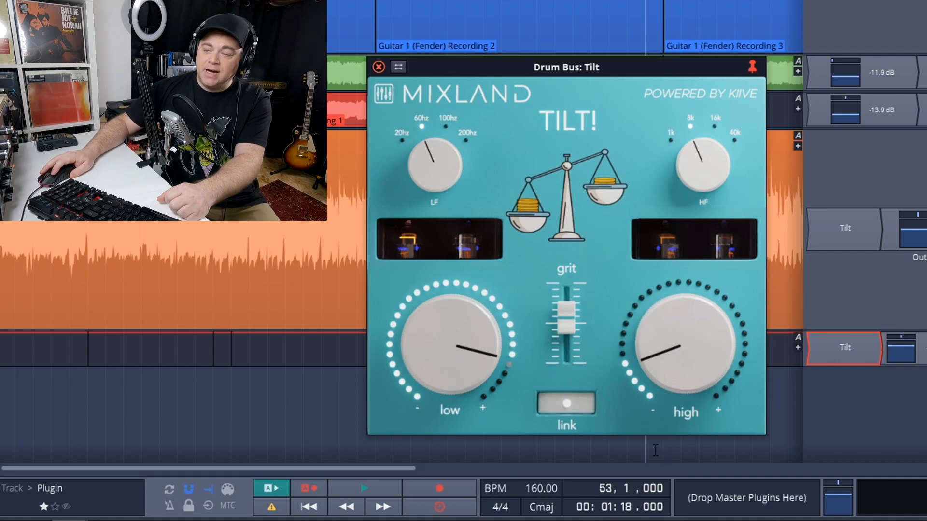
pyautogui.moveTo(469, 327); pyautogui.dragTo(464, 414)
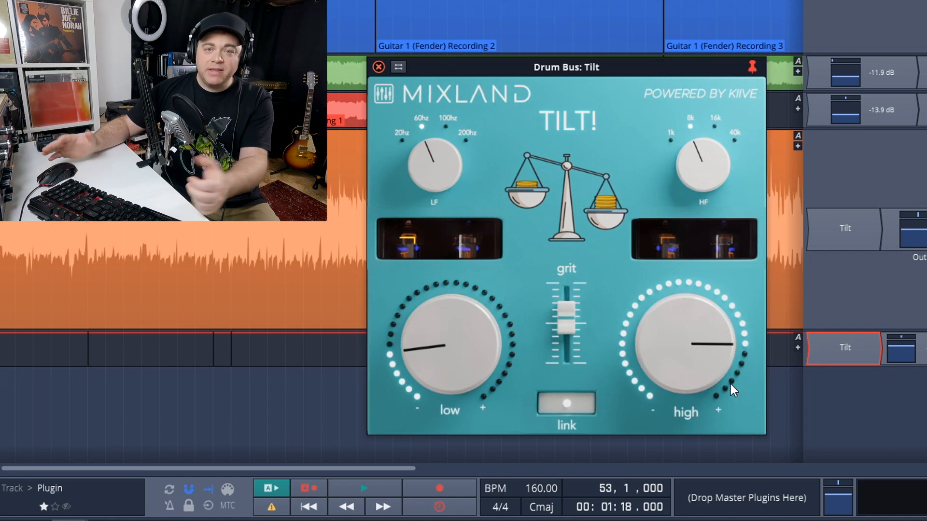
pyautogui.moveTo(418, 358); pyautogui.dragTo(513, 228)
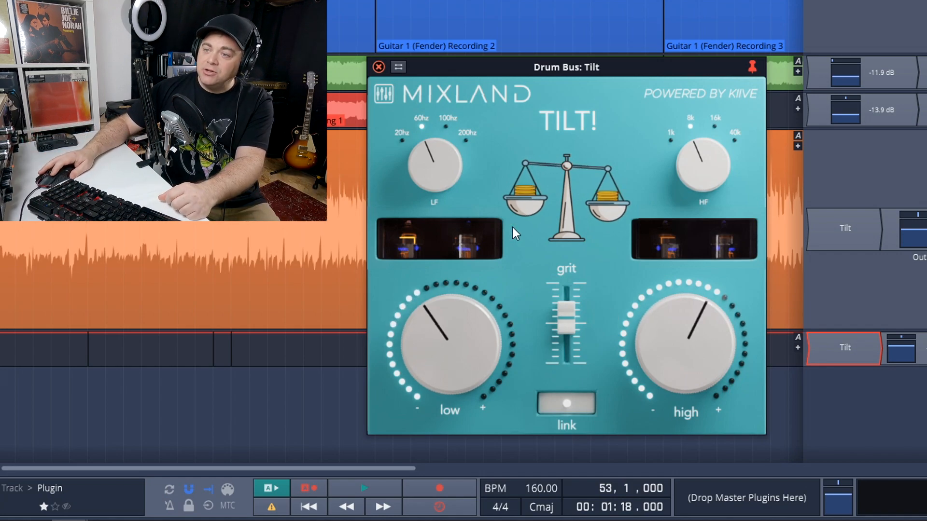
pyautogui.moveTo(469, 343); pyautogui.dragTo(474, 308)
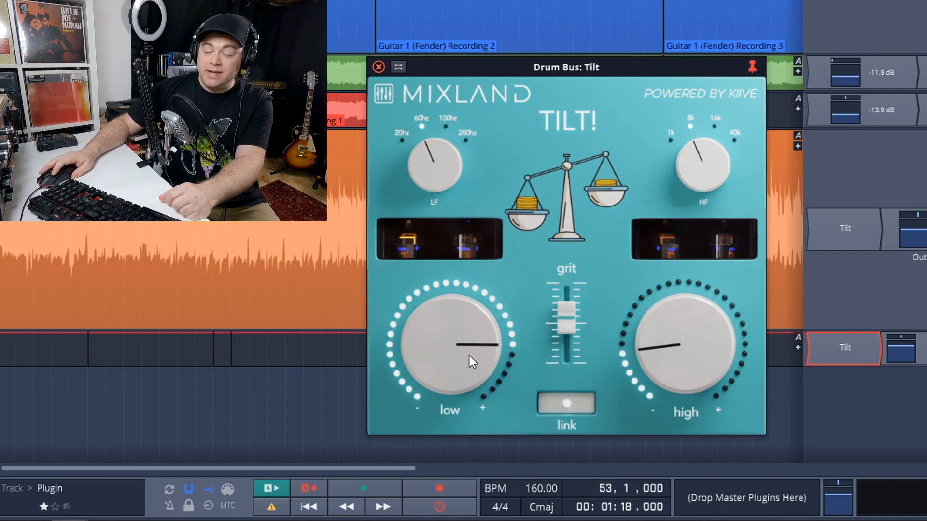
pyautogui.moveTo(464, 356); pyautogui.dragTo(510, 380)
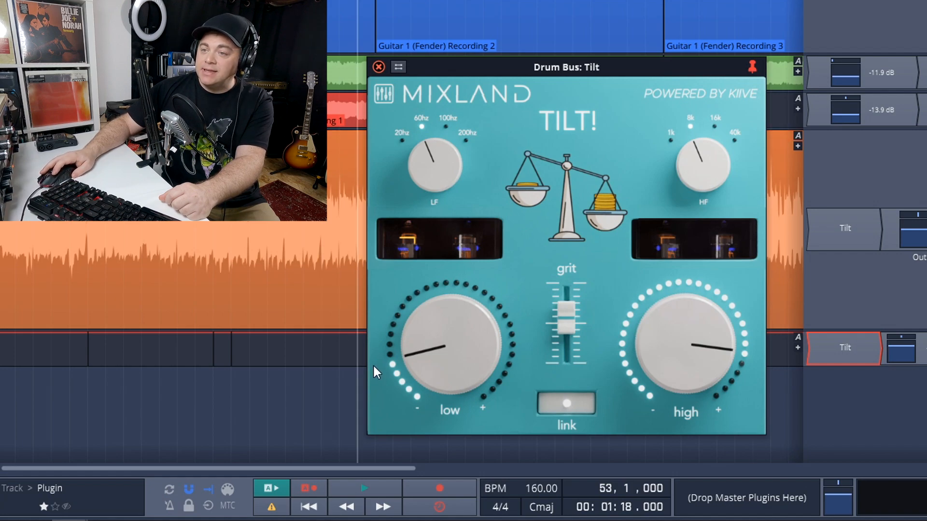
pyautogui.moveTo(425, 361); pyautogui.dragTo(438, 329)
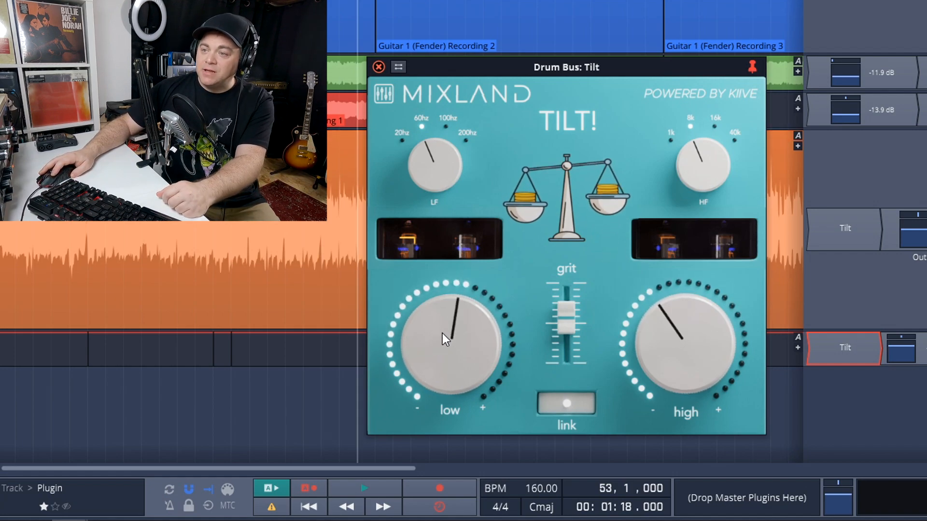
pyautogui.click(554, 399)
pyautogui.moveTo(484, 382); pyautogui.dragTo(461, 337)
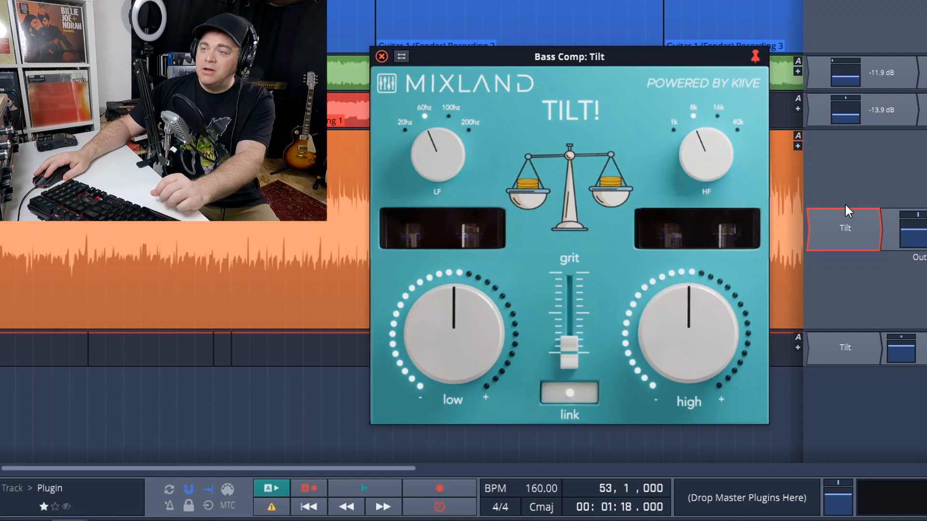
# - Play the mix and boost the lows on the Bass Comp Tilt, unlinking the bands to boost the highs as well
pyautogui.press('space')
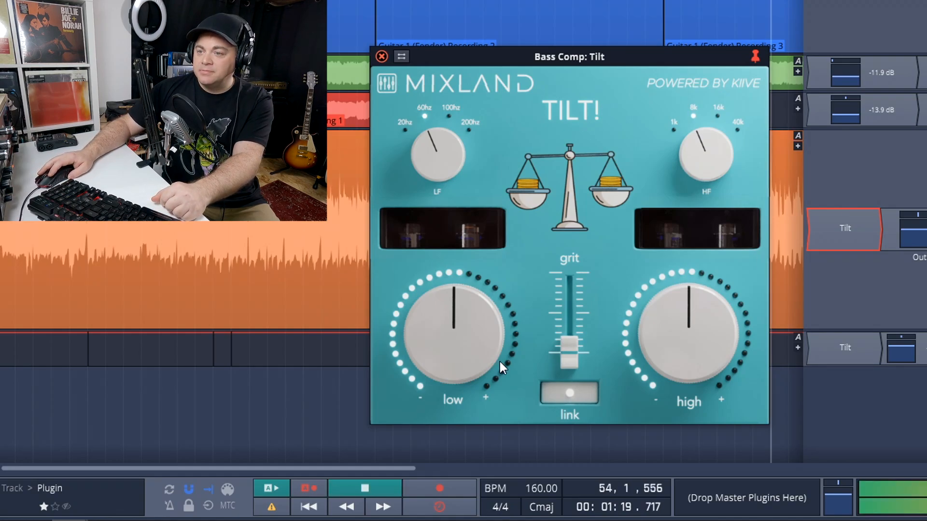
pyautogui.moveTo(459, 373); pyautogui.dragTo(464, 359)
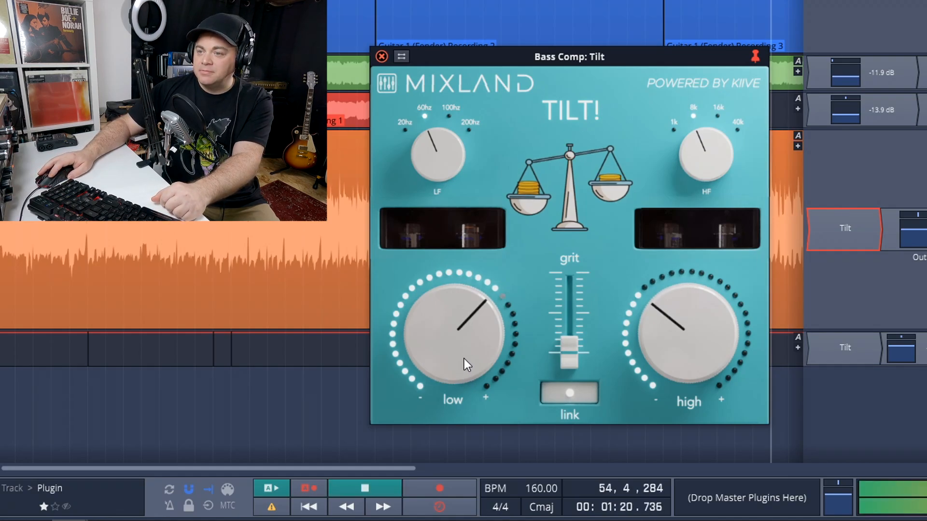
pyautogui.click(559, 400)
pyautogui.moveTo(692, 363); pyautogui.dragTo(685, 322)
# - Raise the bass grit above its midpoint and fine-tune the bands with more high and slightly less low
pyautogui.moveTo(568, 353); pyautogui.dragTo(569, 291)
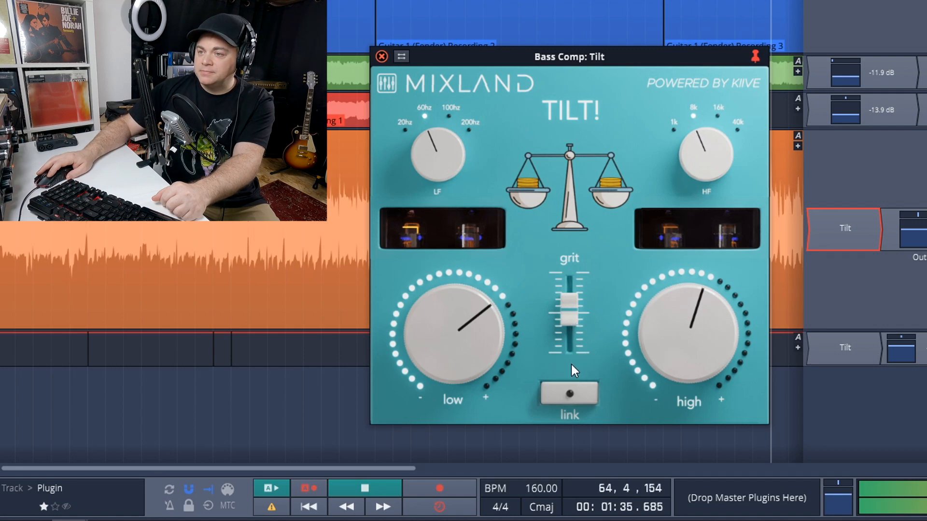
pyautogui.moveTo(564, 311); pyautogui.dragTo(568, 304)
pyautogui.moveTo(658, 326); pyautogui.dragTo(657, 319)
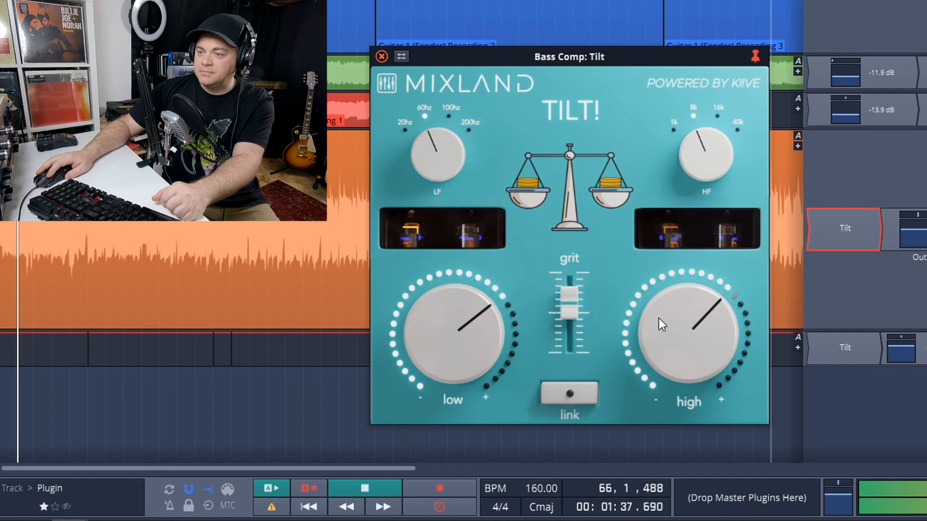
pyautogui.moveTo(476, 314); pyautogui.dragTo(477, 325)
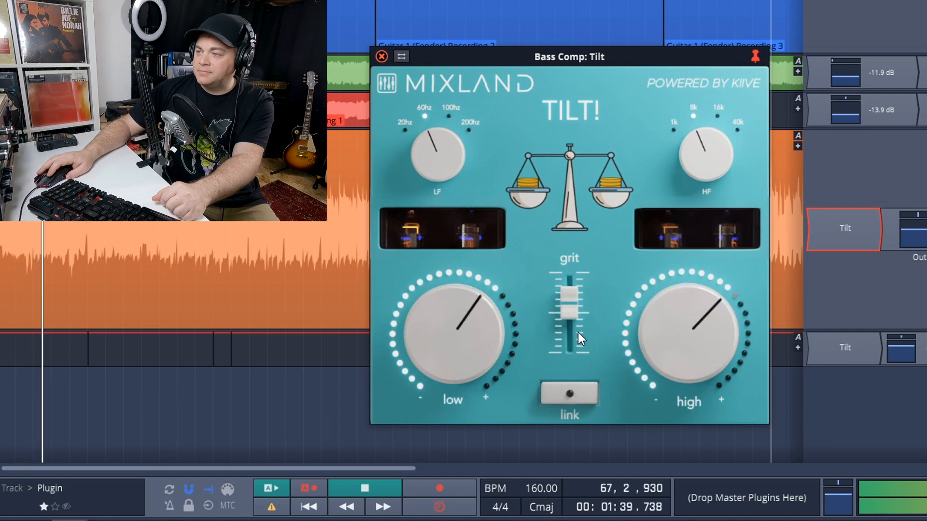
# - Compare the bass during playback with its Tilt effect off and on
pyautogui.click(835, 230)
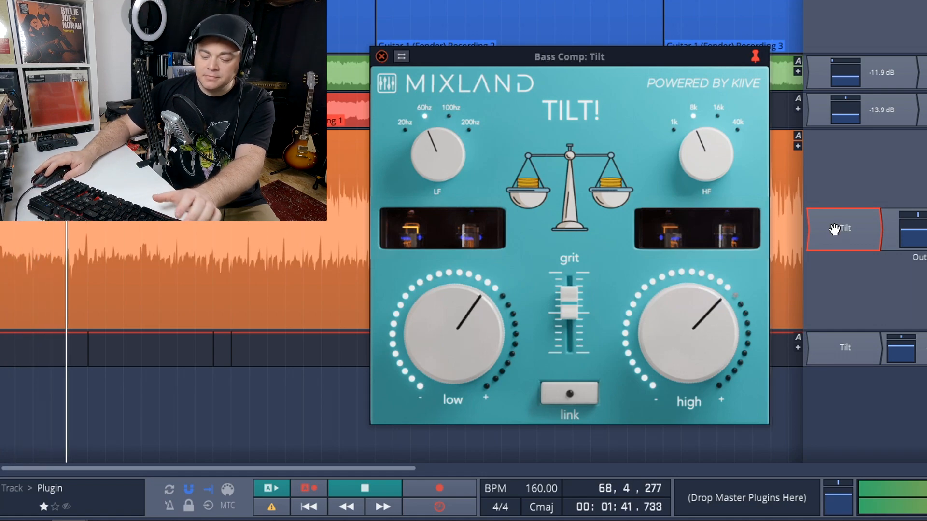
pyautogui.click(824, 232)
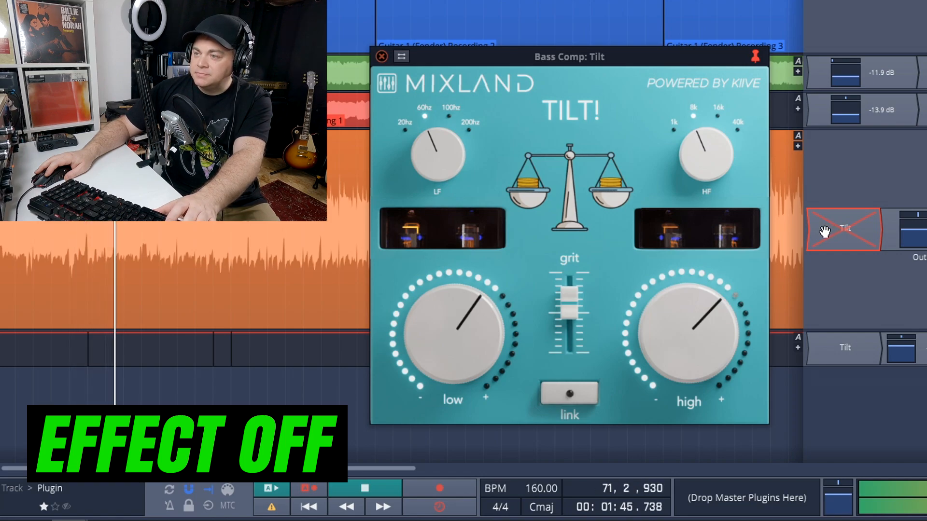
pyautogui.click(825, 232)
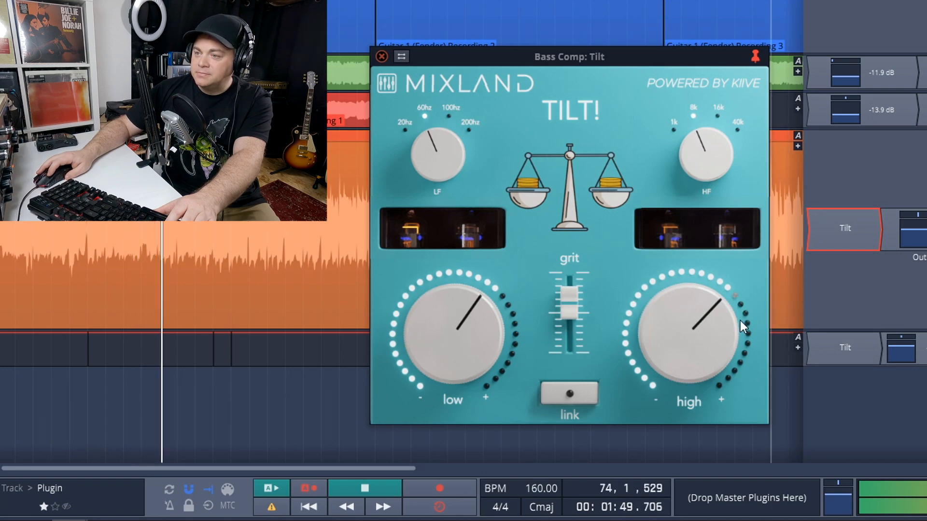
# - Boost the bass high band further, stop playback, and push the grit close to its maximum
pyautogui.moveTo(722, 307); pyautogui.dragTo(701, 334)
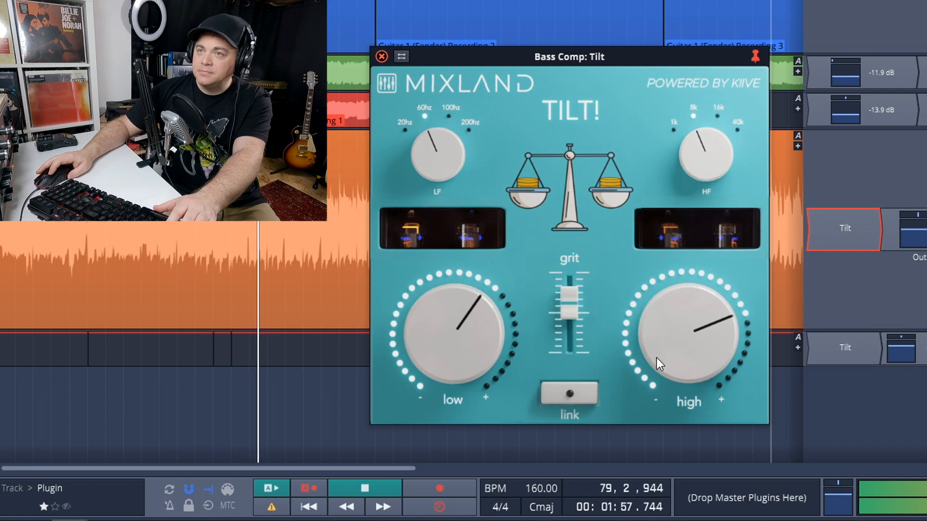
pyautogui.press('space')
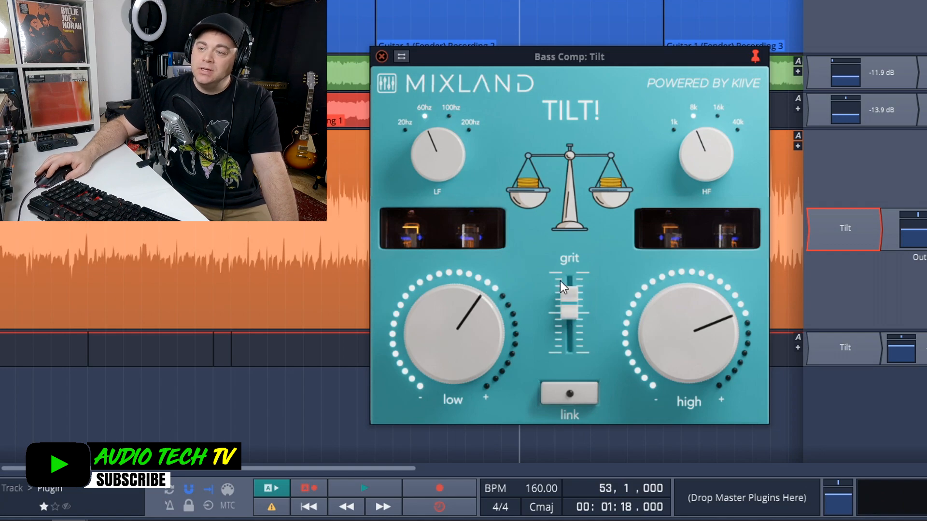
pyautogui.moveTo(571, 304); pyautogui.dragTo(555, 252)
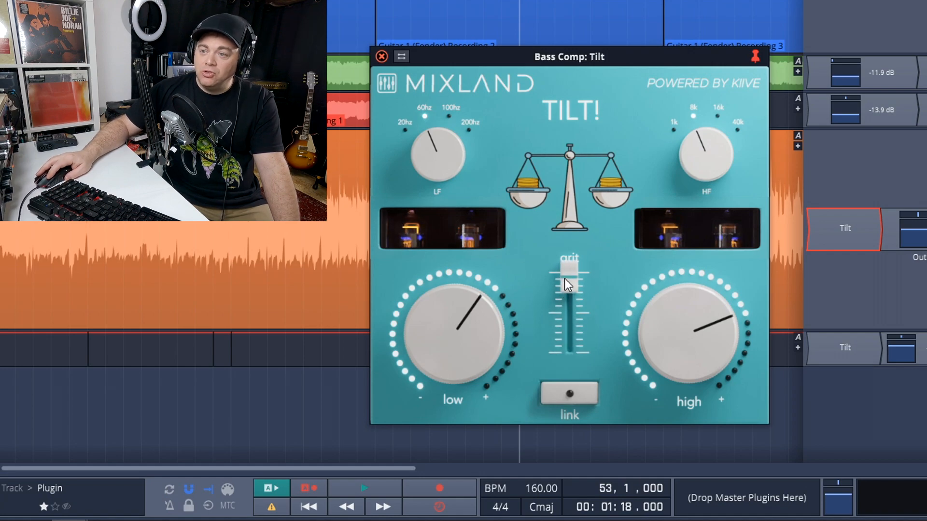
pyautogui.moveTo(563, 310); pyautogui.dragTo(573, 292)
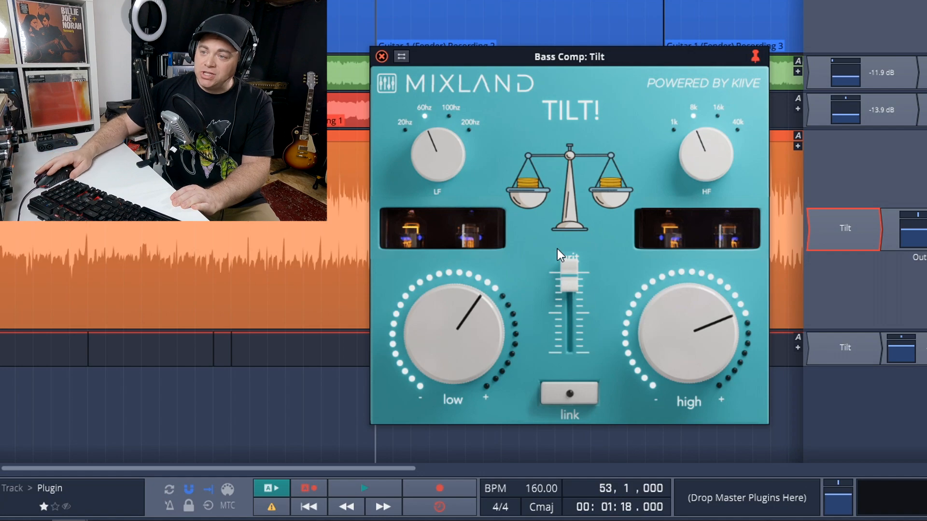
# - Audition the bass grit near minimum and at maximum during playback, and settle it slightly above its midpoint
pyautogui.moveTo(573, 324); pyautogui.dragTo(569, 355)
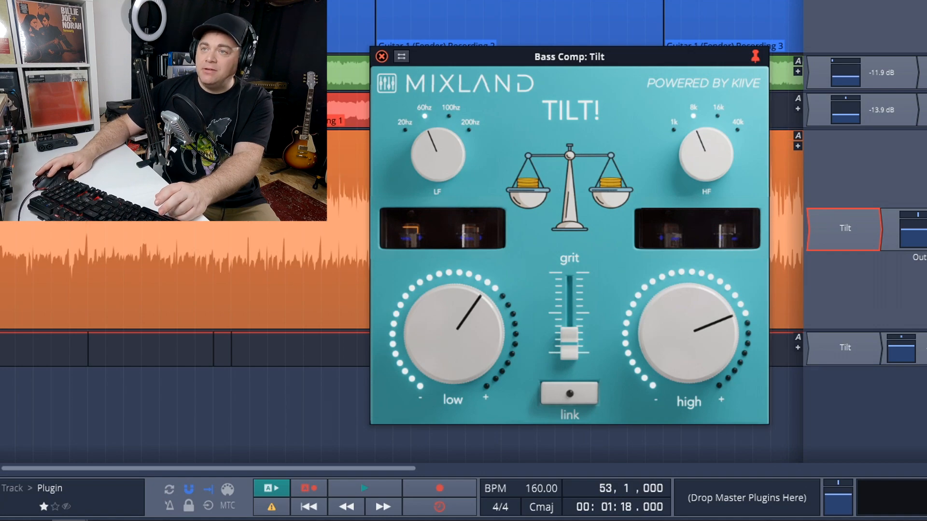
pyautogui.press('space')
pyautogui.moveTo(564, 340); pyautogui.dragTo(566, 268)
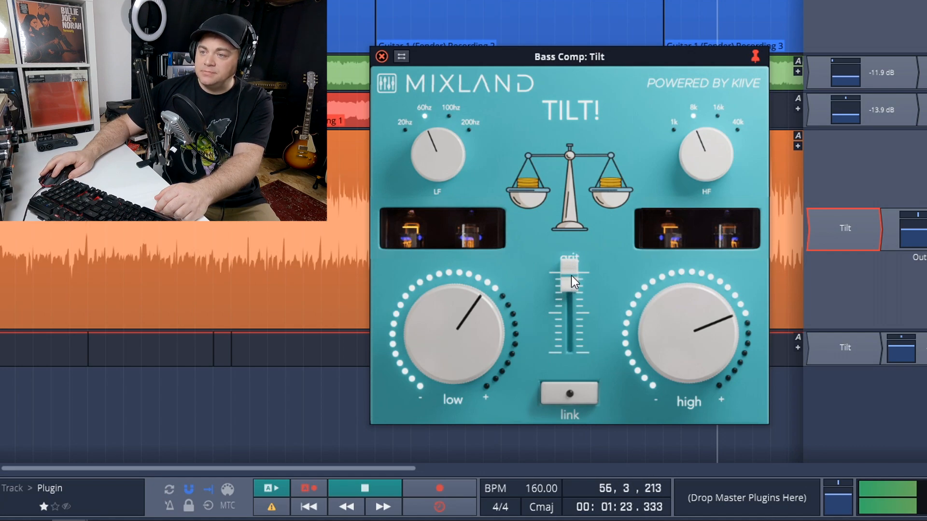
pyautogui.moveTo(571, 275); pyautogui.dragTo(573, 321)
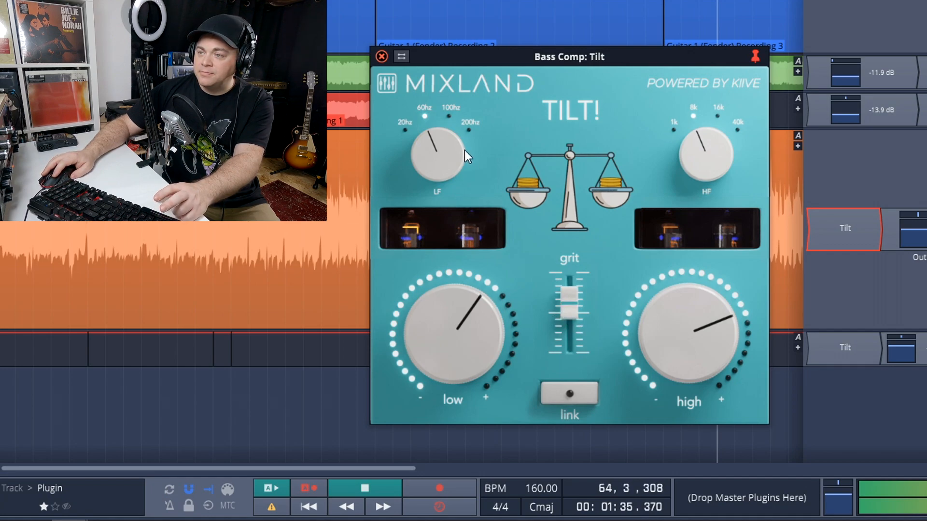
pyautogui.press('space')
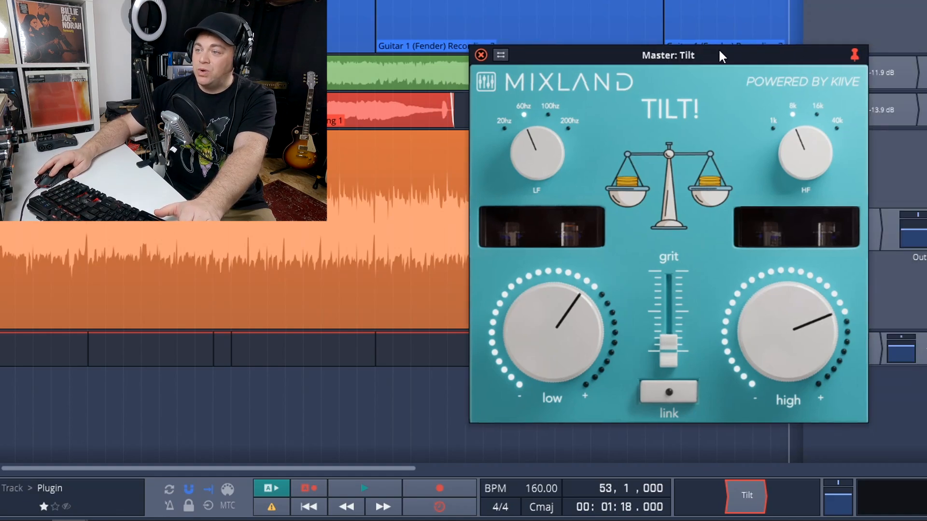
# - Reposition the Master Tilt plugin window so that all of its controls are accessible
pyautogui.moveTo(719, 56); pyautogui.dragTo(470, 34)
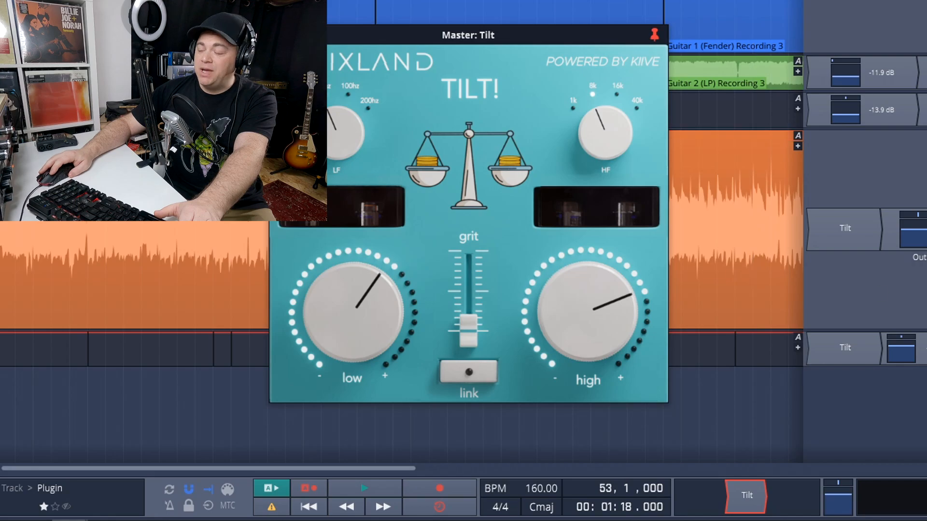
pyautogui.moveTo(579, 38); pyautogui.dragTo(665, 42)
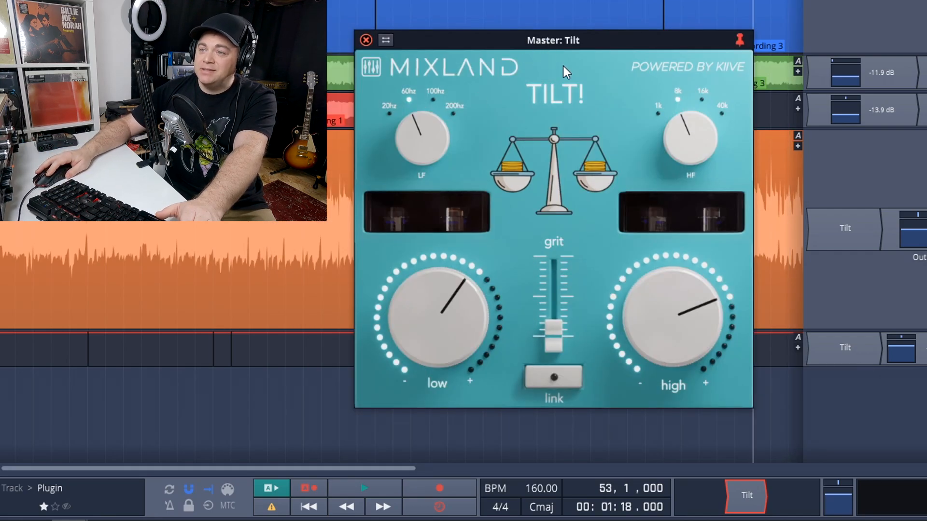
pyautogui.moveTo(577, 51); pyautogui.dragTo(612, 101)
# - Play the mix and compare it with the Master Tilt effect off and on
pyautogui.press('space')
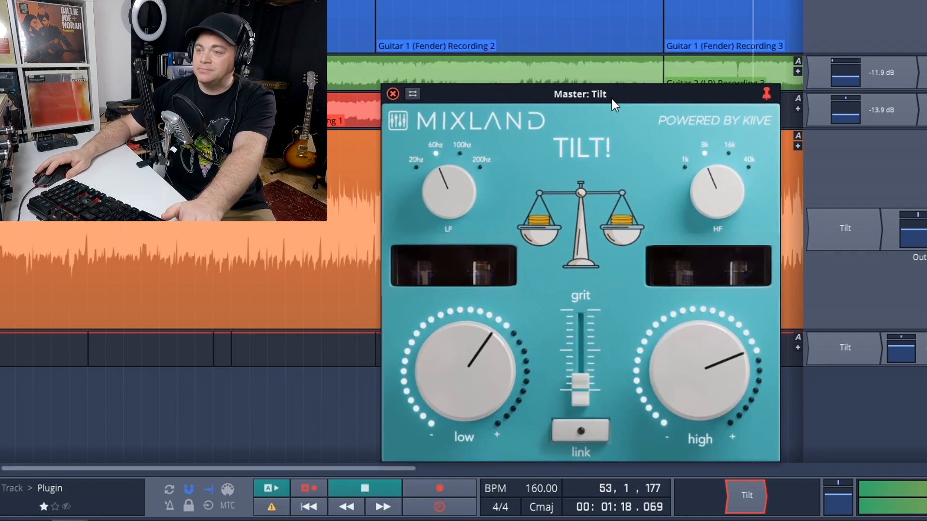
pyautogui.click(738, 488)
pyautogui.click(737, 491)
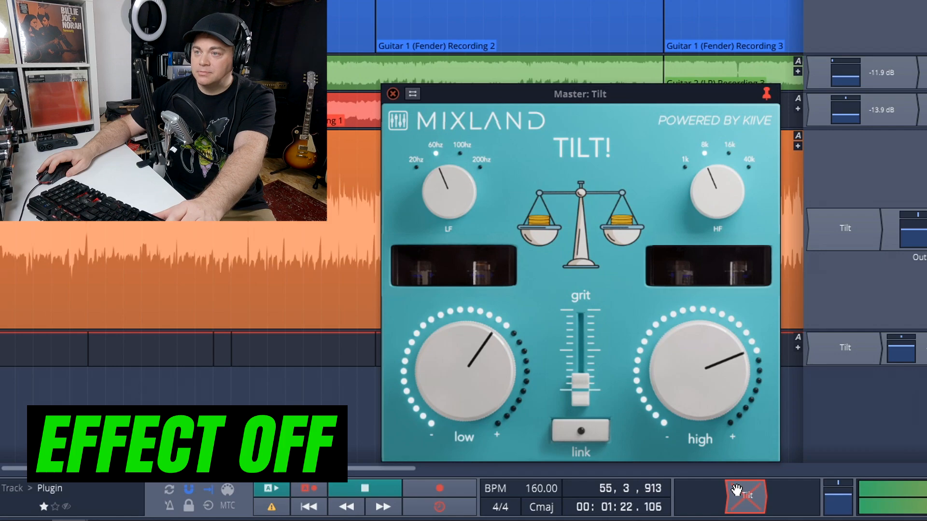
pyautogui.click(736, 488)
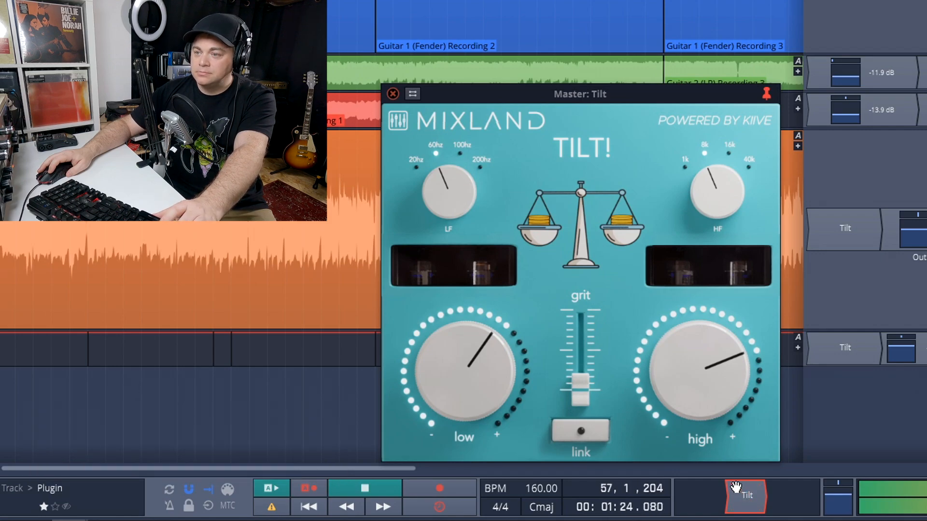
# - Boost the master low band, ease the high band back slightly, and raise the grit to about a quarter of its range
pyautogui.moveTo(489, 410); pyautogui.dragTo(481, 382)
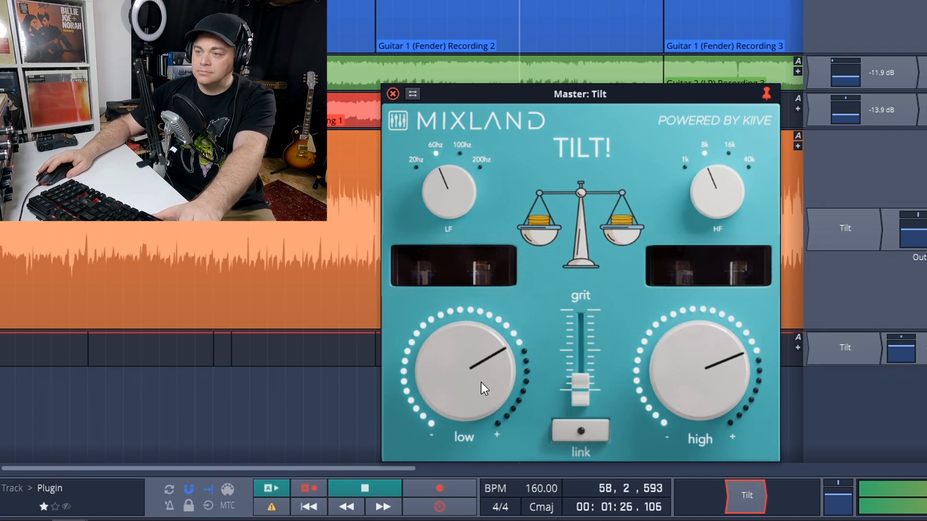
pyautogui.moveTo(701, 372)
pyautogui.mouseDown()
pyautogui.moveTo(699, 340)
pyautogui.moveTo(698, 378)
pyautogui.mouseUp()
pyautogui.moveTo(500, 385)
pyautogui.mouseDown()
pyautogui.moveTo(498, 363)
pyautogui.moveTo(493, 383)
pyautogui.mouseUp()
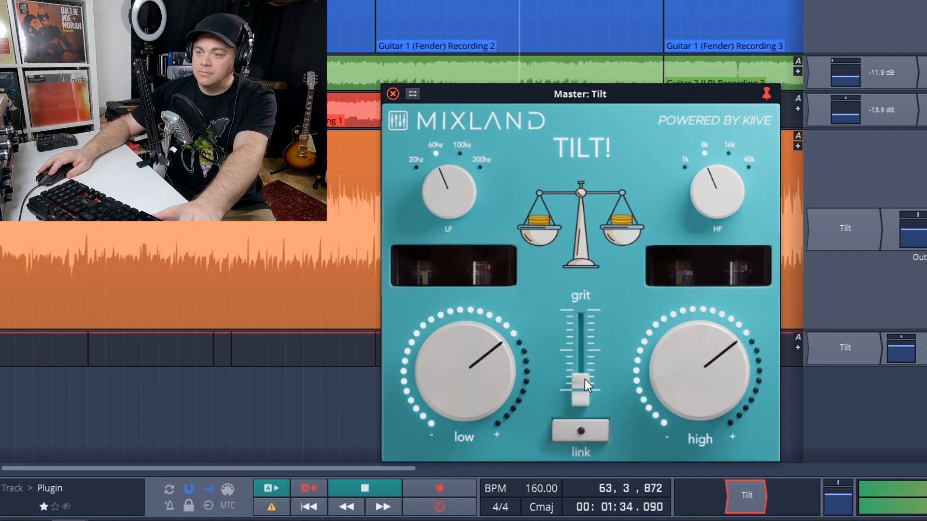
pyautogui.moveTo(587, 365); pyautogui.dragTo(587, 346)
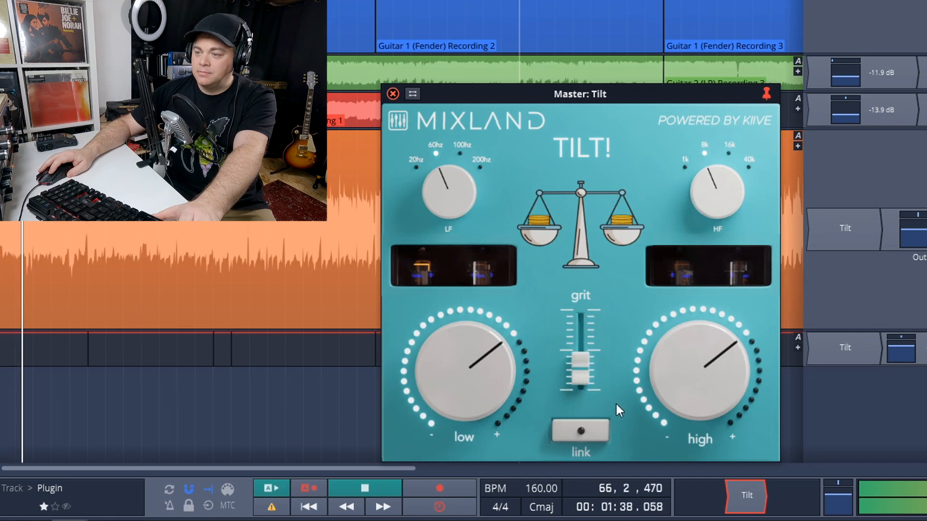
# - Compare the playing mix repeatedly with the Master Tilt bypassed and active using the adjusted bands and grit
pyautogui.click(733, 490)
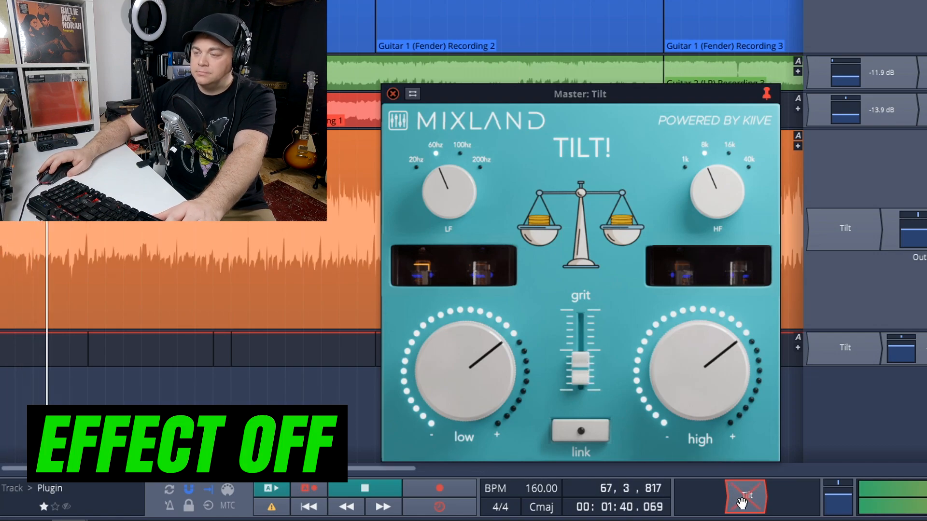
pyautogui.click(740, 499)
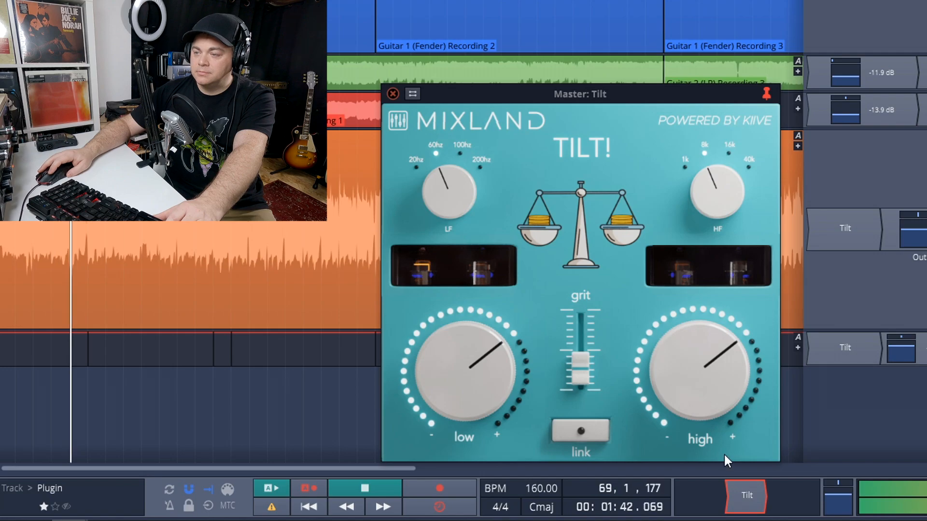
pyautogui.press('b')
pyautogui.press('b')
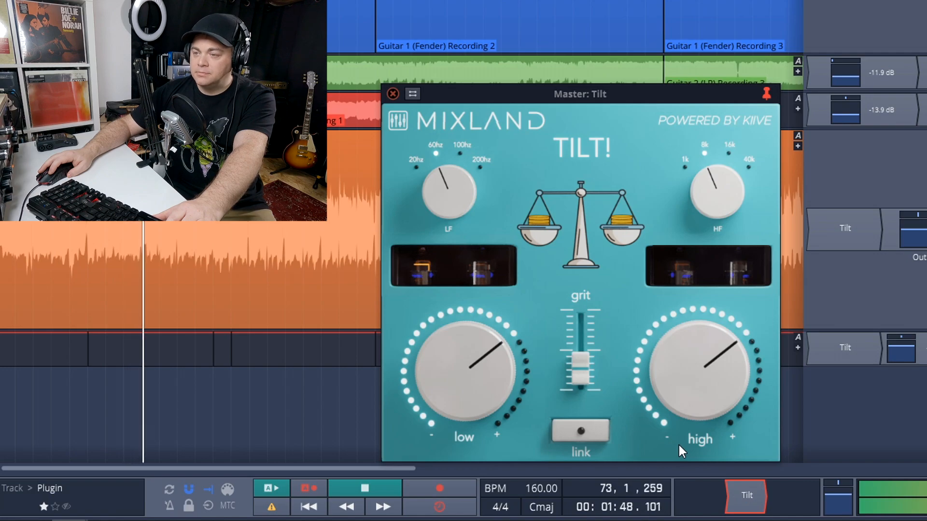
pyautogui.press('b')
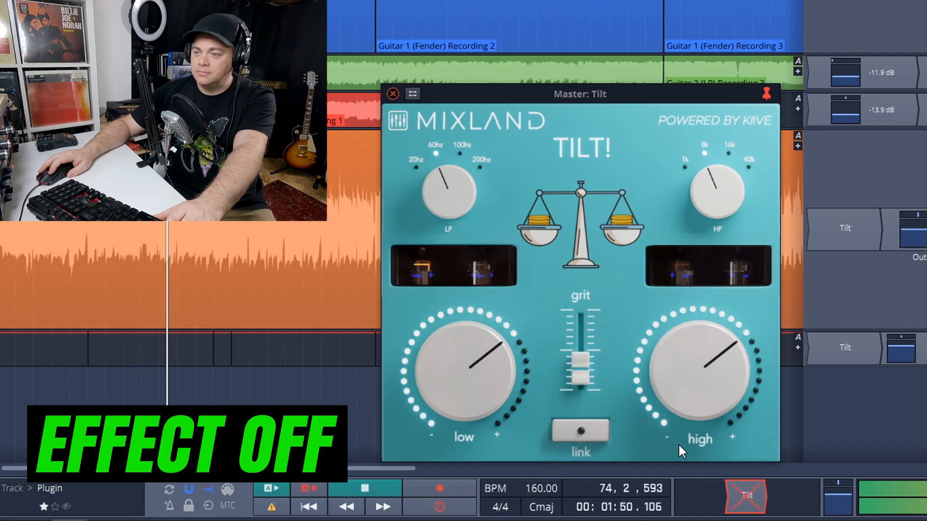
pyautogui.press('b')
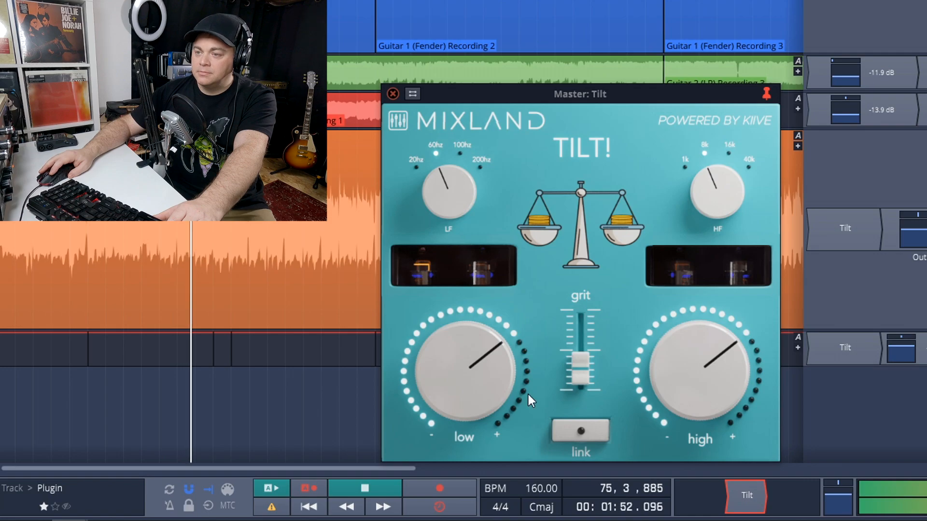
# - Boost the master low and high bands slightly more and reduce the grit a little
pyautogui.moveTo(493, 400); pyautogui.dragTo(493, 388)
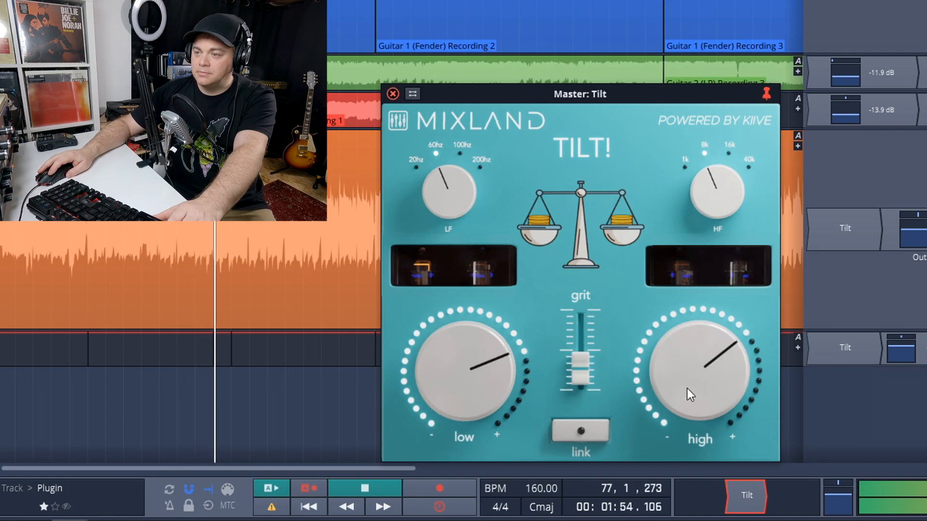
pyautogui.moveTo(688, 389); pyautogui.dragTo(689, 382)
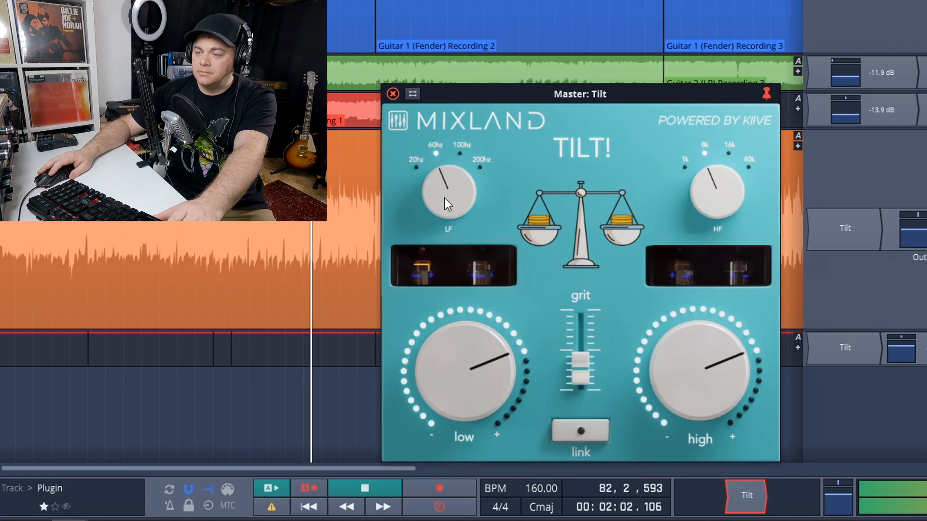
pyautogui.moveTo(583, 374)
pyautogui.mouseDown()
pyautogui.moveTo(586, 353)
pyautogui.moveTo(587, 379)
pyautogui.mouseUp()
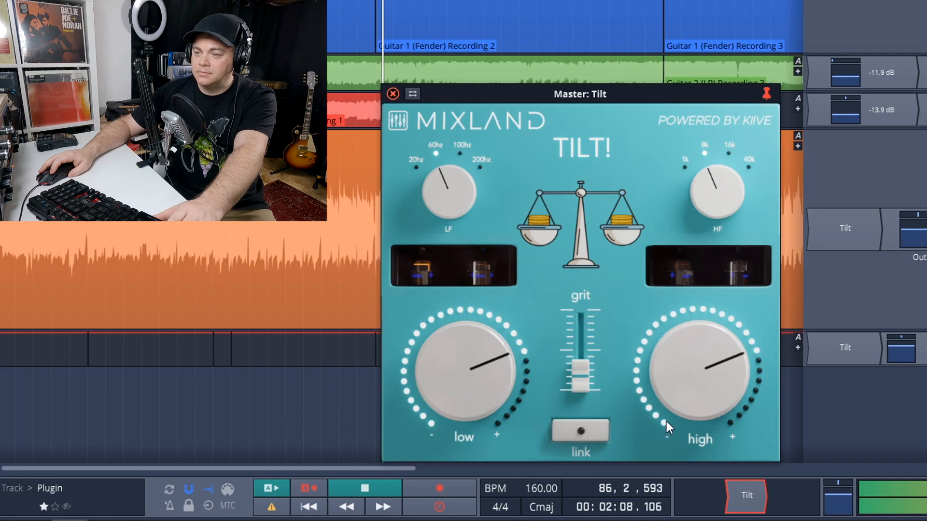
# - Compare the mix with the boosted Master Tilt settings off and on several times, and stop playback
pyautogui.press('b')
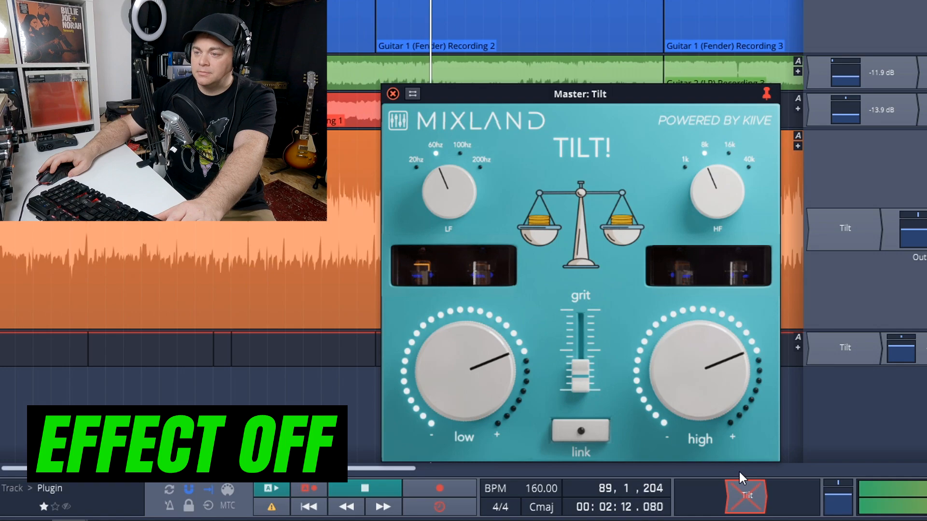
pyautogui.press('b')
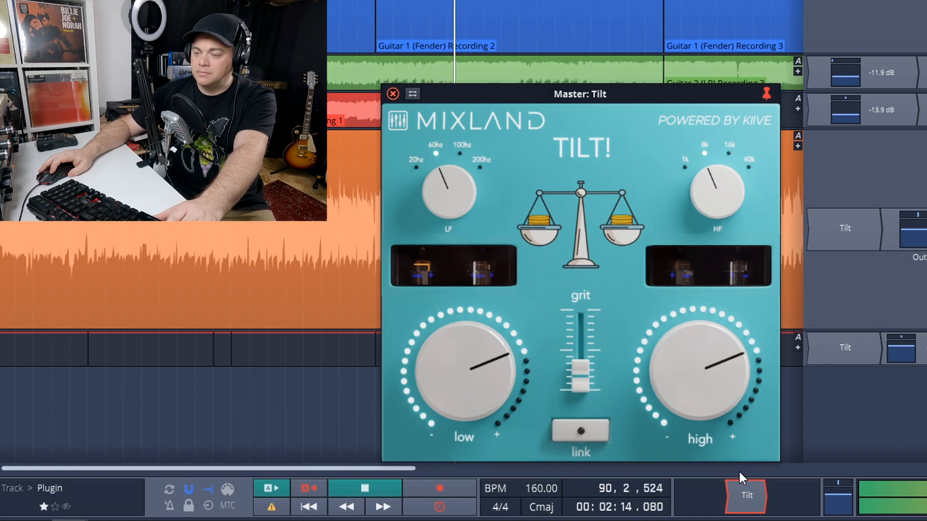
pyautogui.press('b')
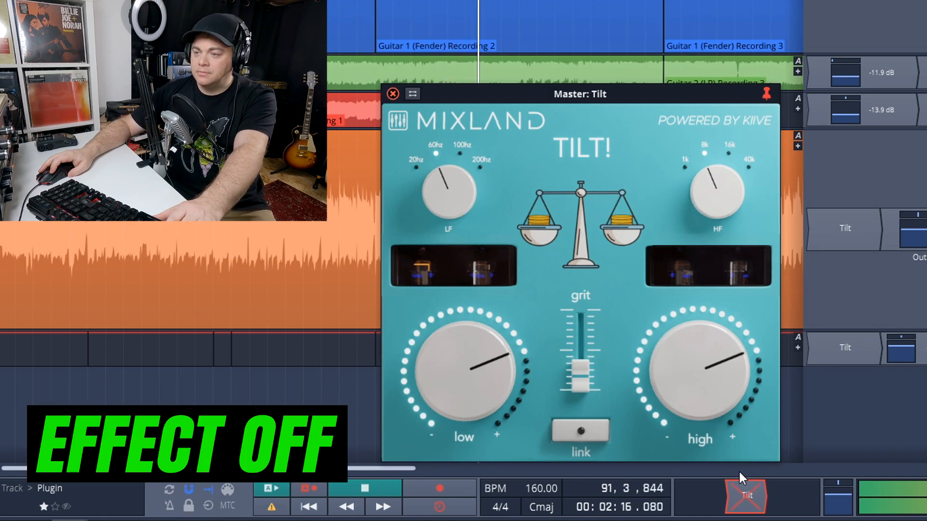
pyautogui.press('b')
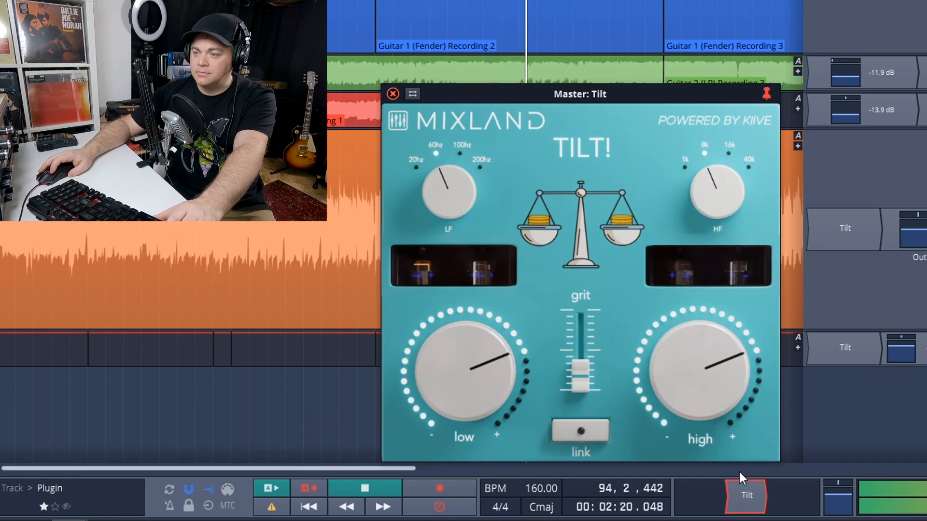
pyautogui.press('b')
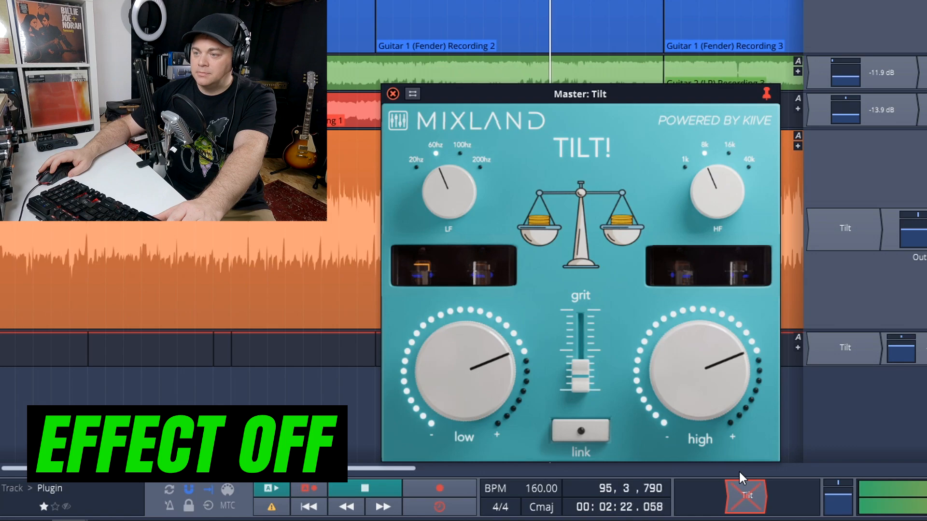
pyautogui.press('b')
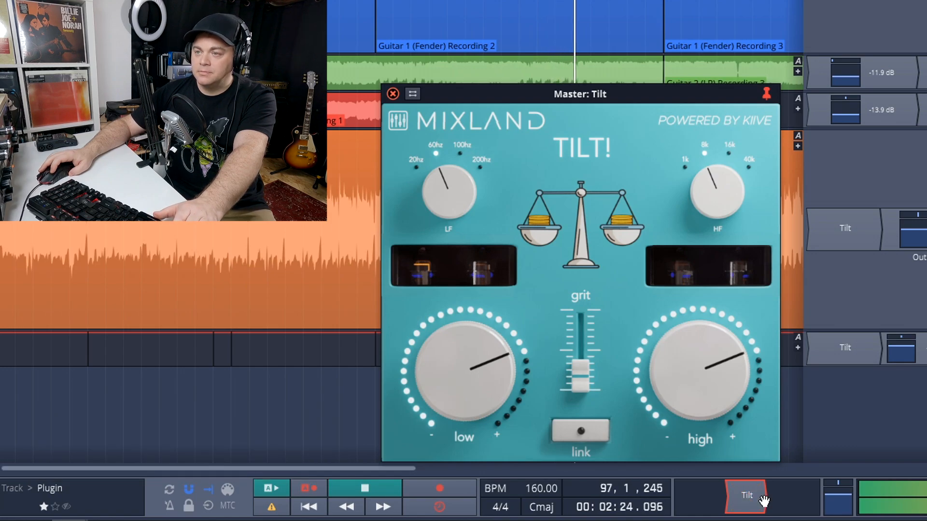
pyautogui.press('space')
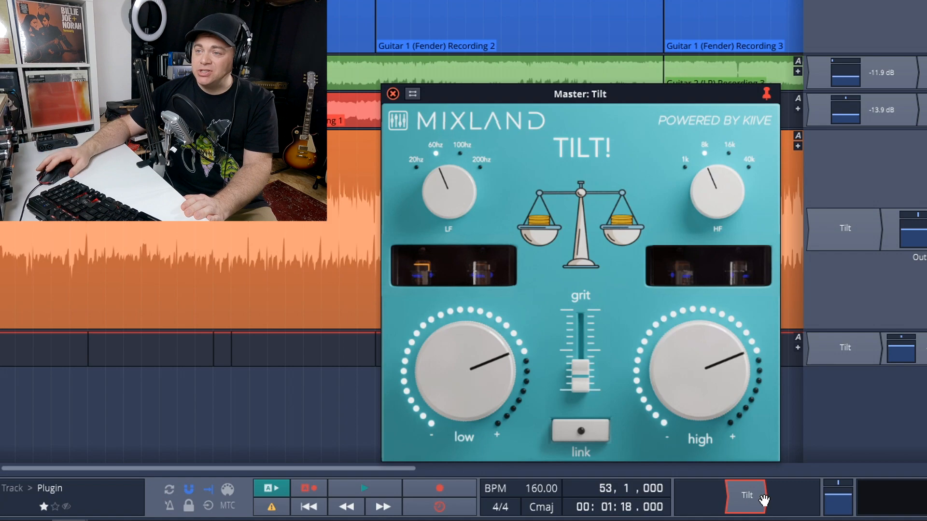
# - Return the high band on the Master Tilt to its centre position
pyautogui.moveTo(727, 367); pyautogui.dragTo(733, 394)
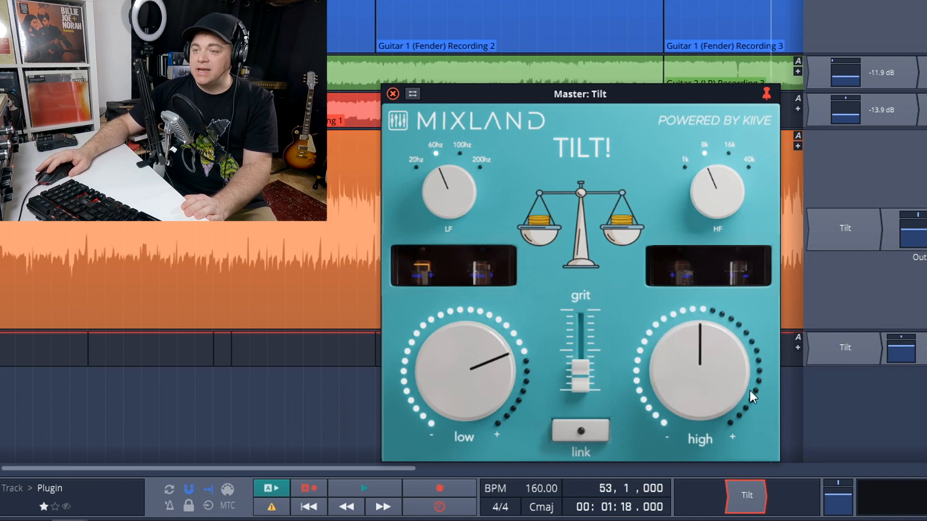